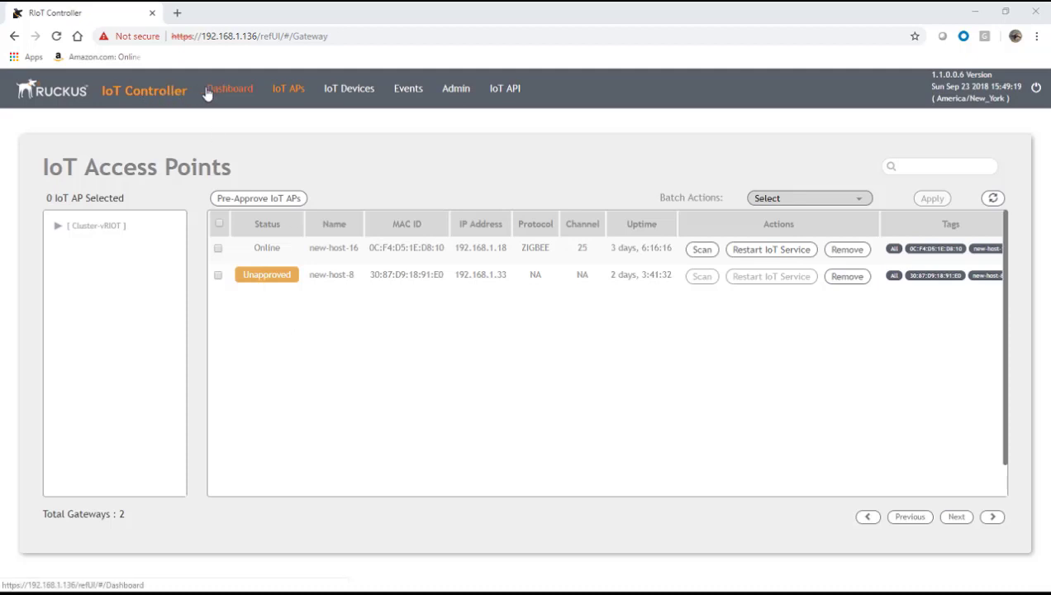
Step: Check the empty IoT device list, then show the IoT access points with new-host-16 and new-host-8
left_click(207, 92)
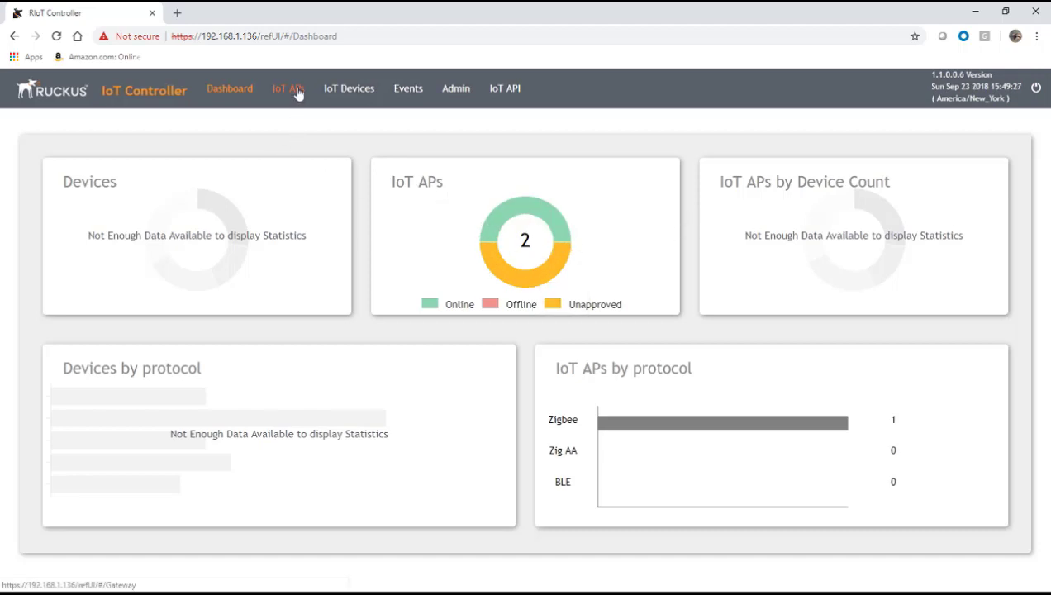
left_click(343, 97)
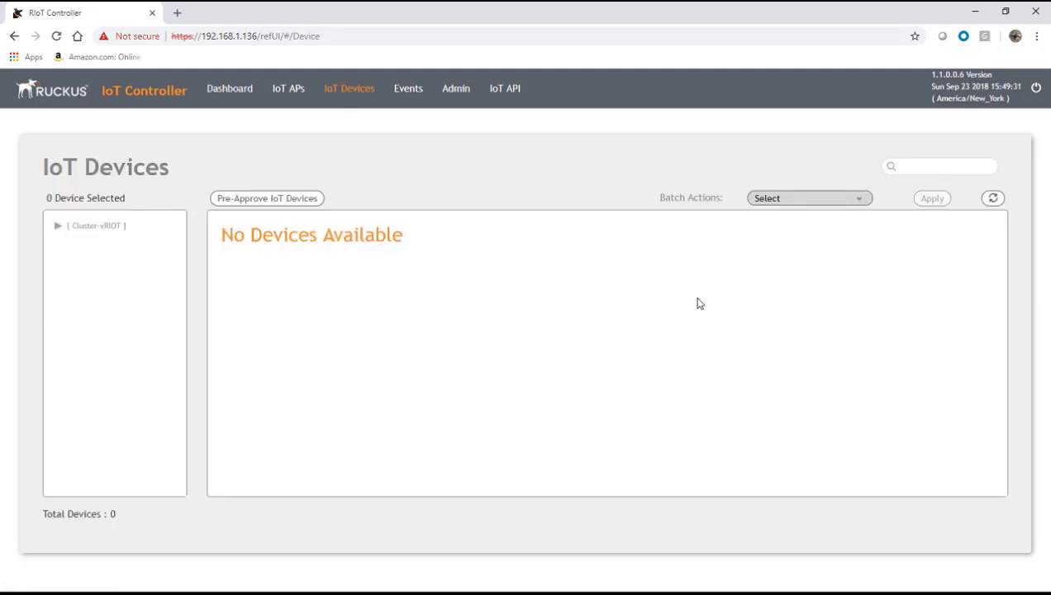
left_click(289, 90)
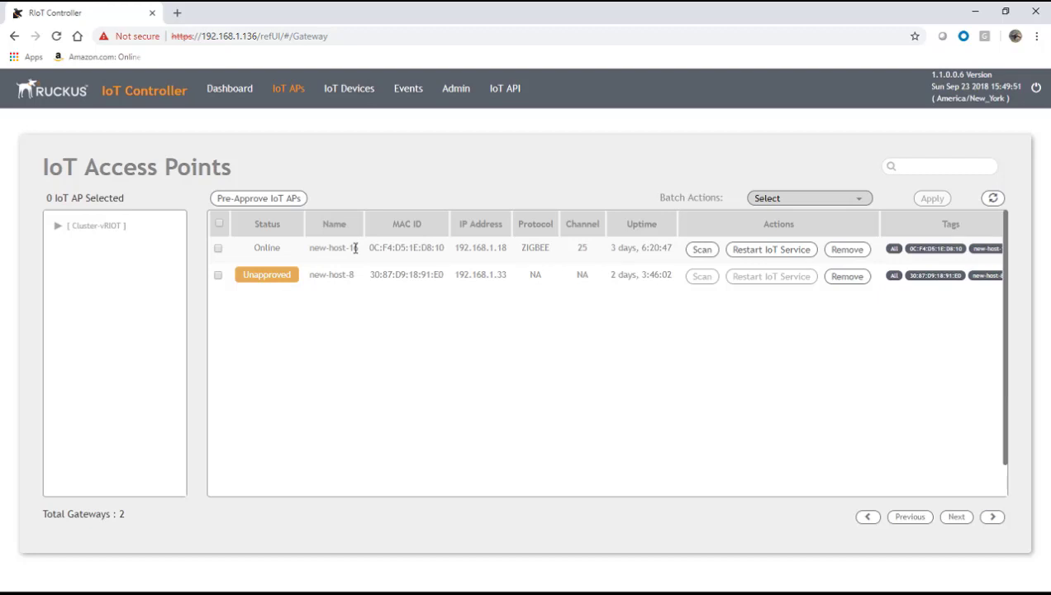
Step: Switch access point new-host-16 to Zigbee mode and apply the change
left_click(355, 248)
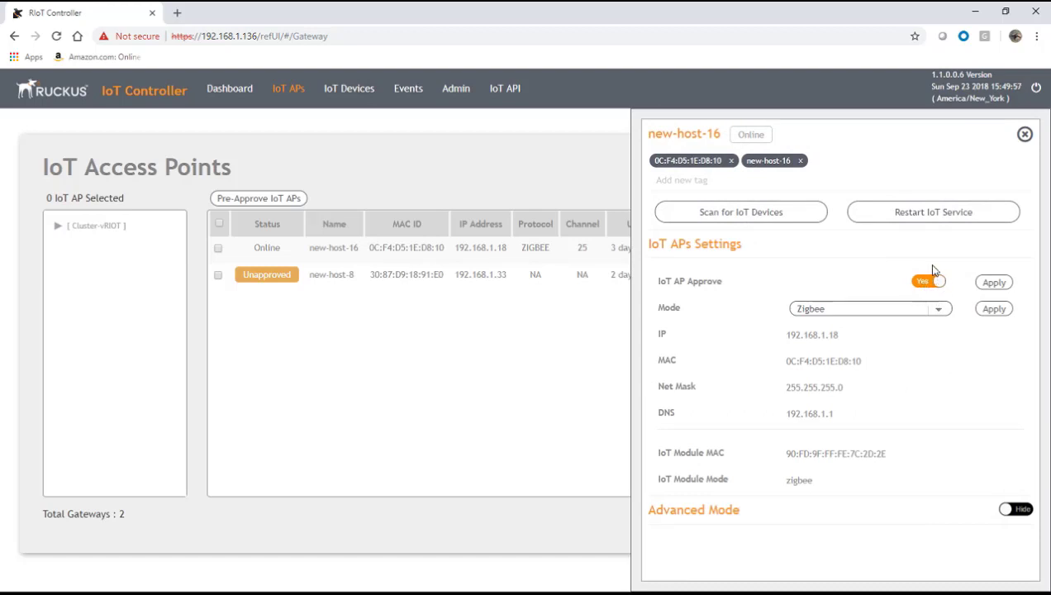
left_click(939, 311)
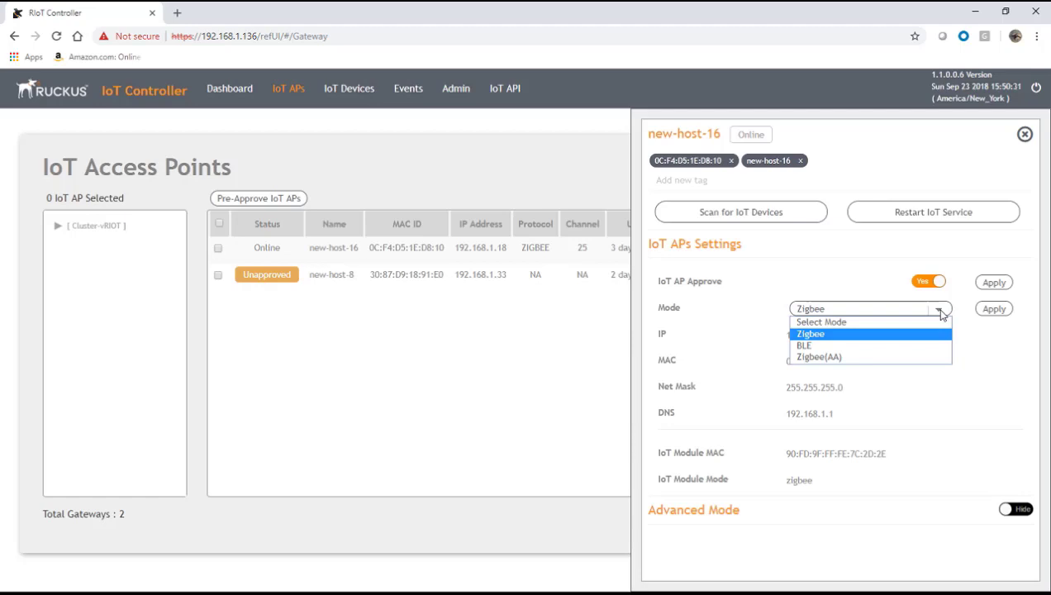
left_click(855, 334)
left_click(991, 314)
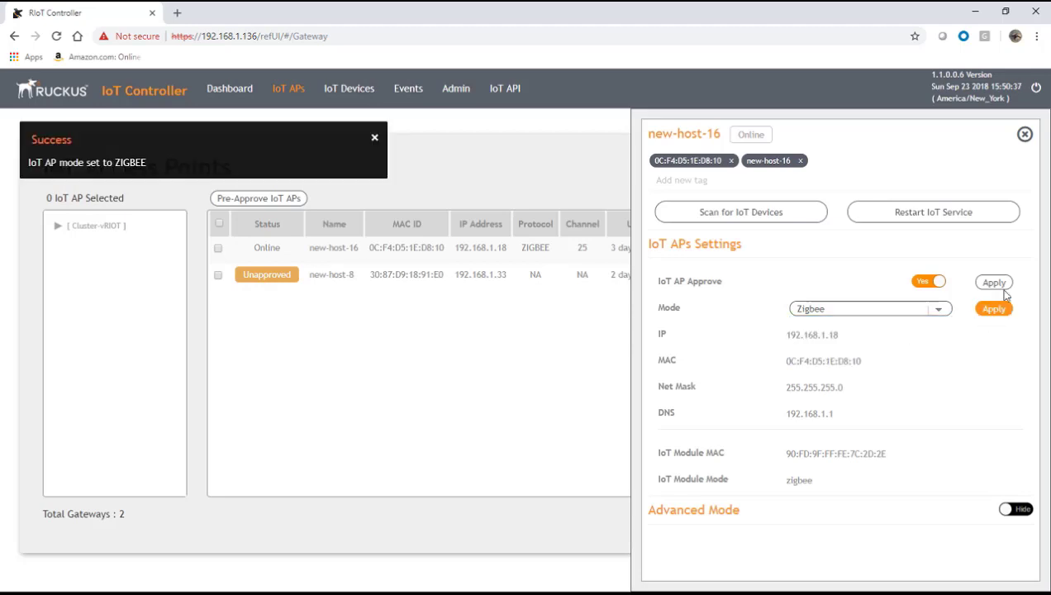
left_click(1025, 135)
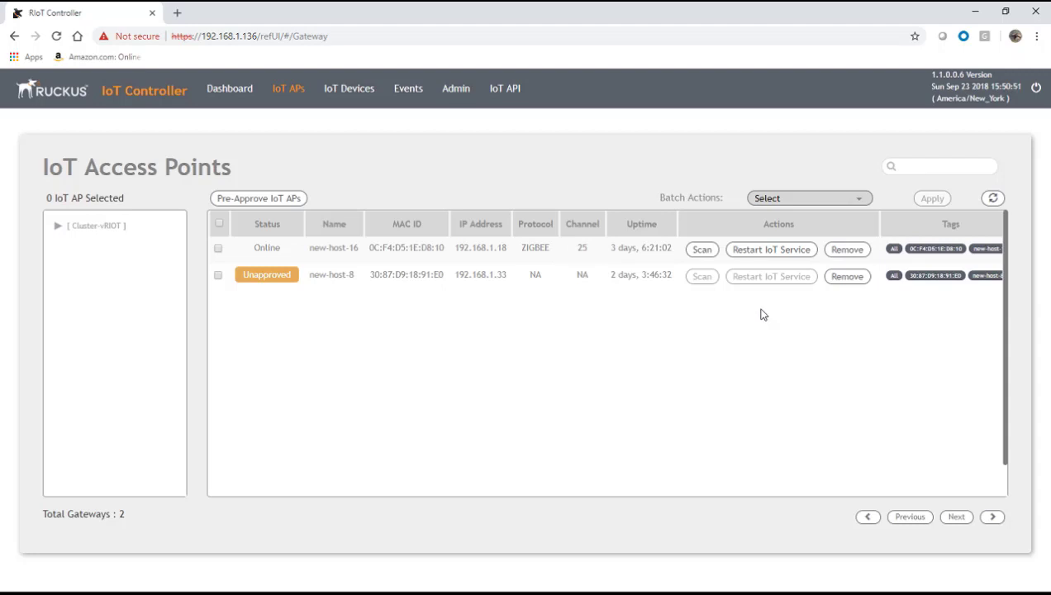
Step: After a failed scan, restart new-host-16's IoT service and refresh until it shows Online
left_click(700, 249)
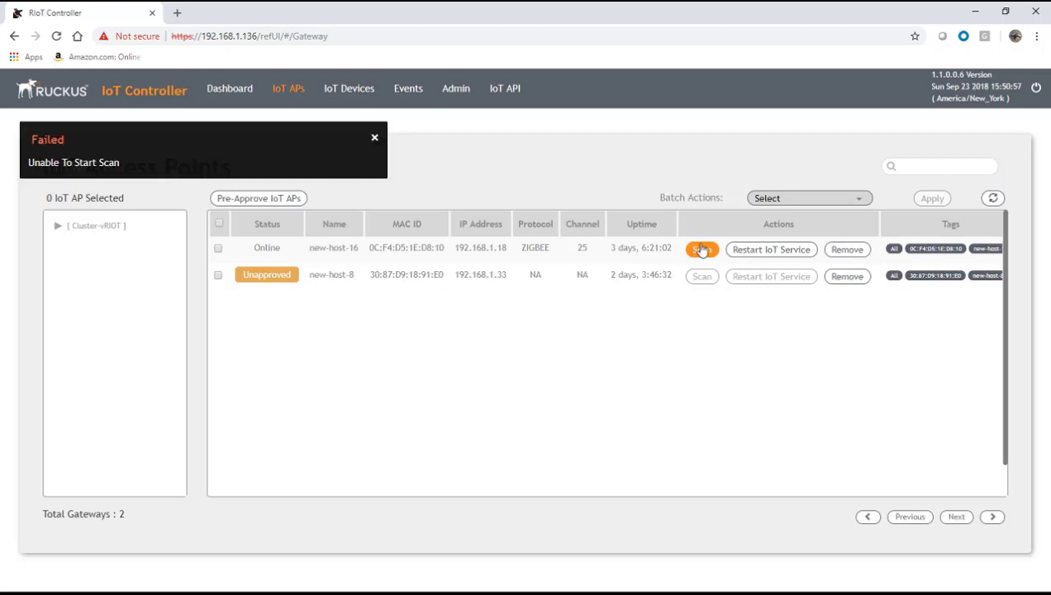
left_click(762, 254)
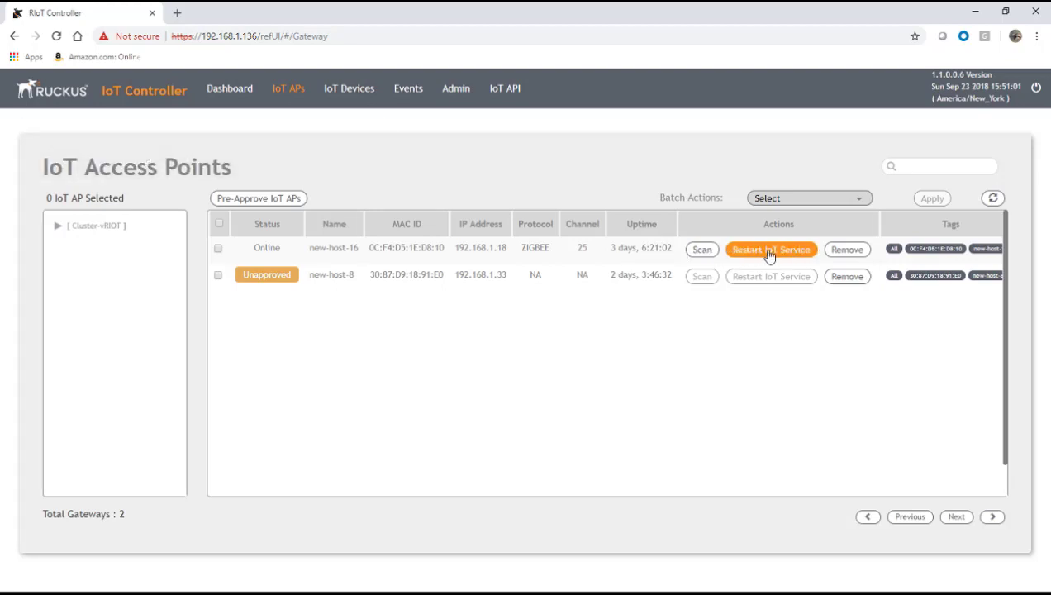
left_click(993, 199)
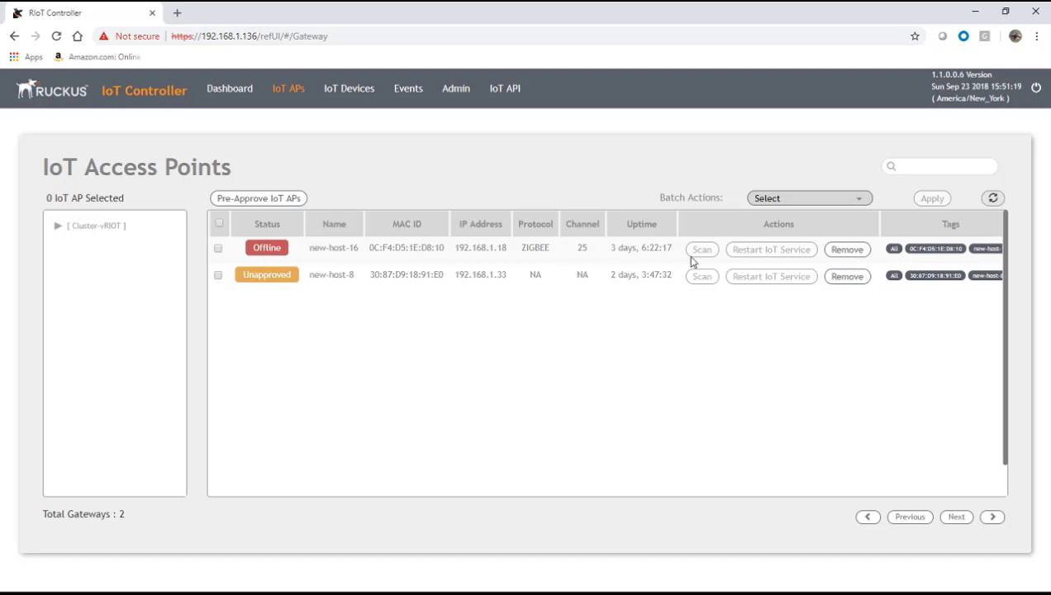
left_click(993, 201)
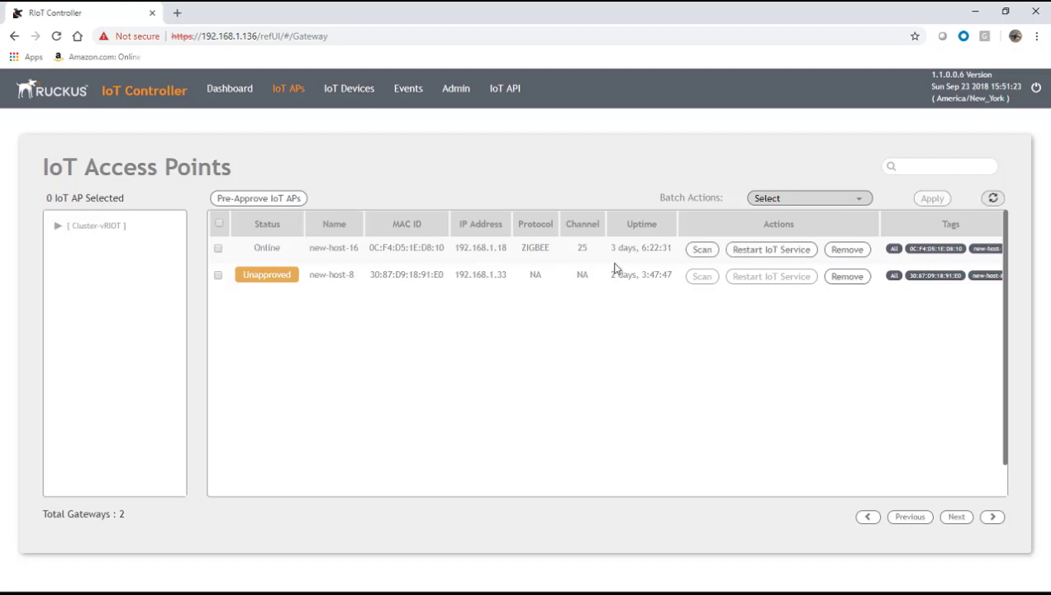
Step: Scan new-host-16 and name the two discovered OSRAM lights Office Bulb and Office Lightstrip
left_click(702, 251)
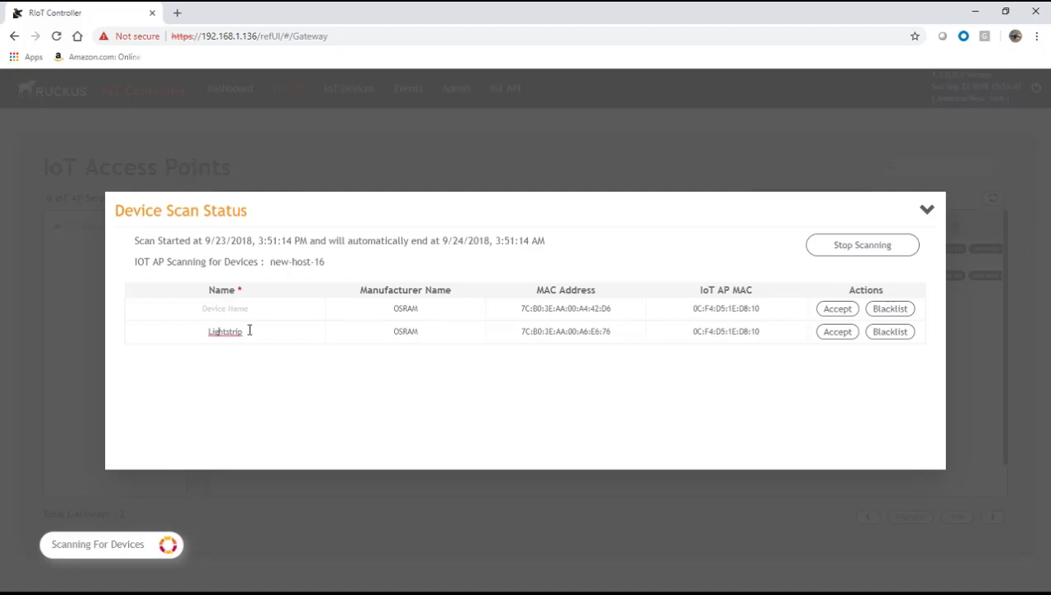
left_click_drag(246, 331, 143, 330)
key("BackSpace")
left_click(218, 308)
type("oFFICE blLB")
key("BackSpace")
key("BackSpace")
key("BackSpace")
key("BackSpace")
key("BackSpace")
key("BackSpace")
key("BackSpace")
key("BackSpace")
key("BackSpace")
key("BackSpace")
key("BackSpace")
type("Office Bulb")
double_click(565, 308)
key("Tab")
key("Tab")
key("Tab")
key("Tab")
type("Office Lightstrip")
Step: Accept both Office lights and stop the device scan
left_click(841, 311)
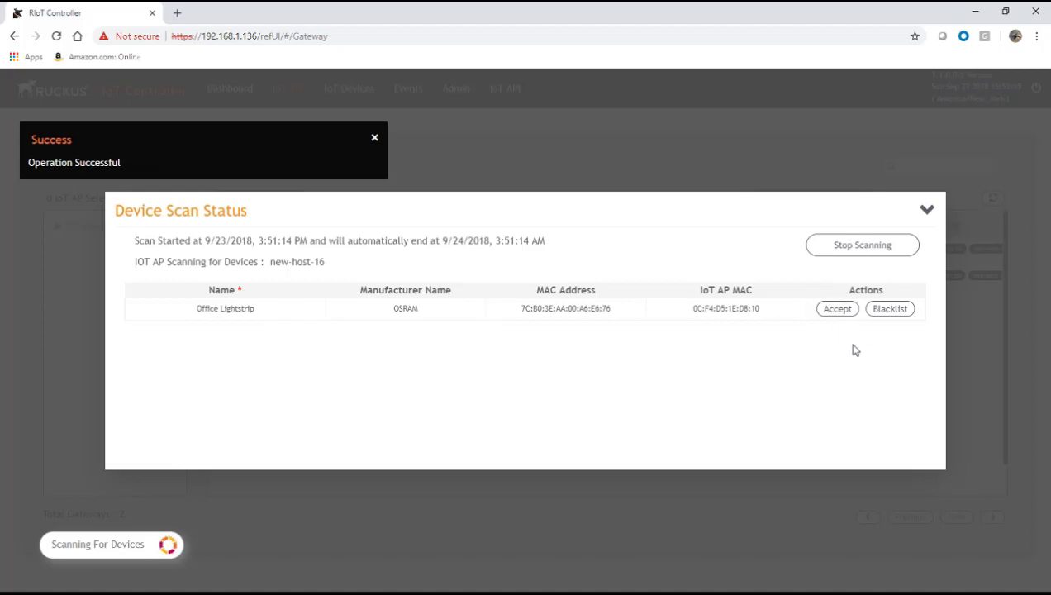
left_click(838, 310)
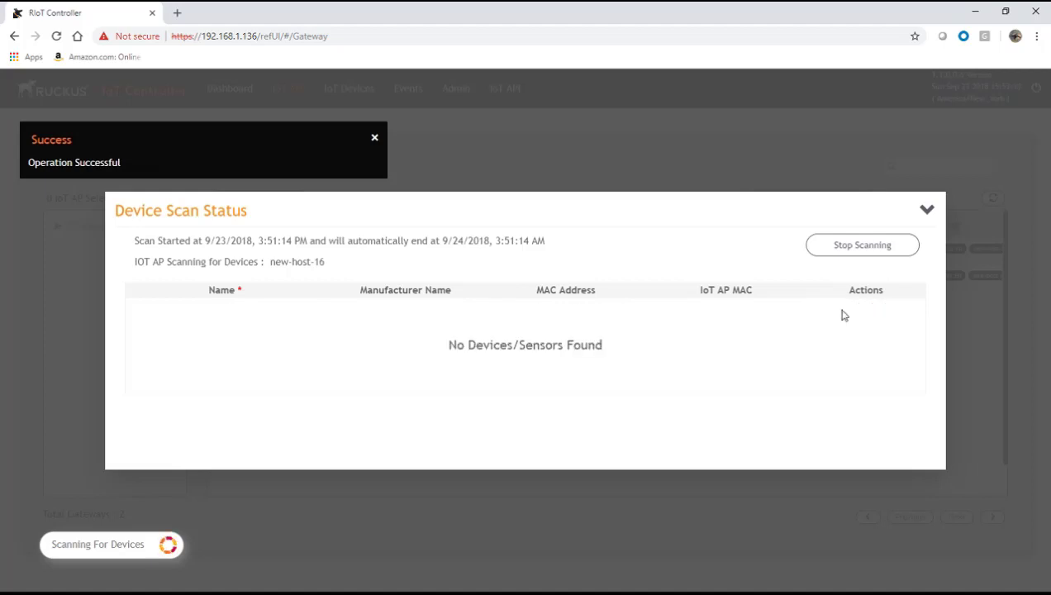
left_click(862, 246)
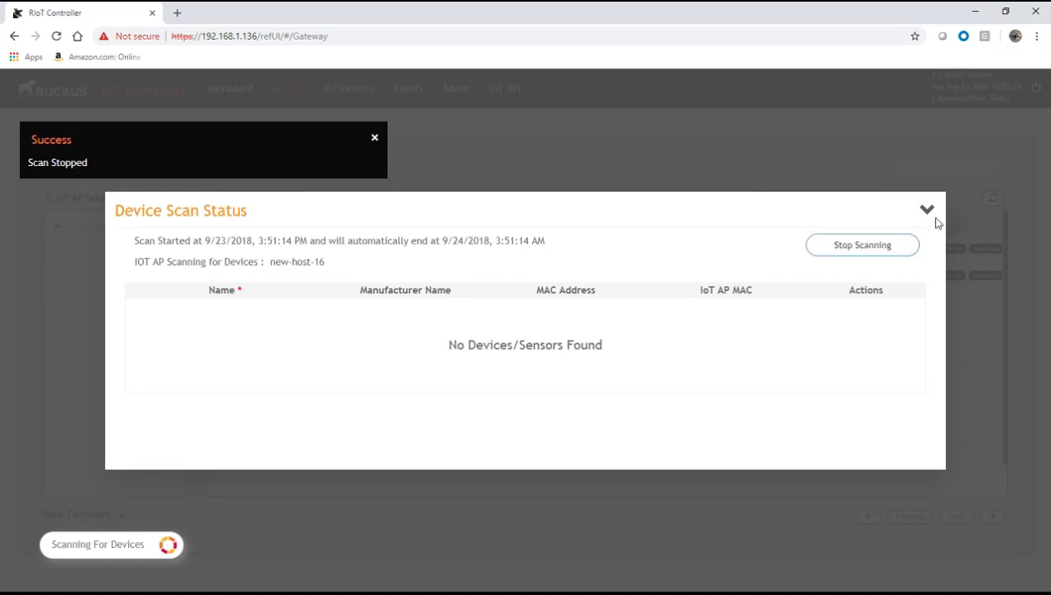
left_click(380, 143)
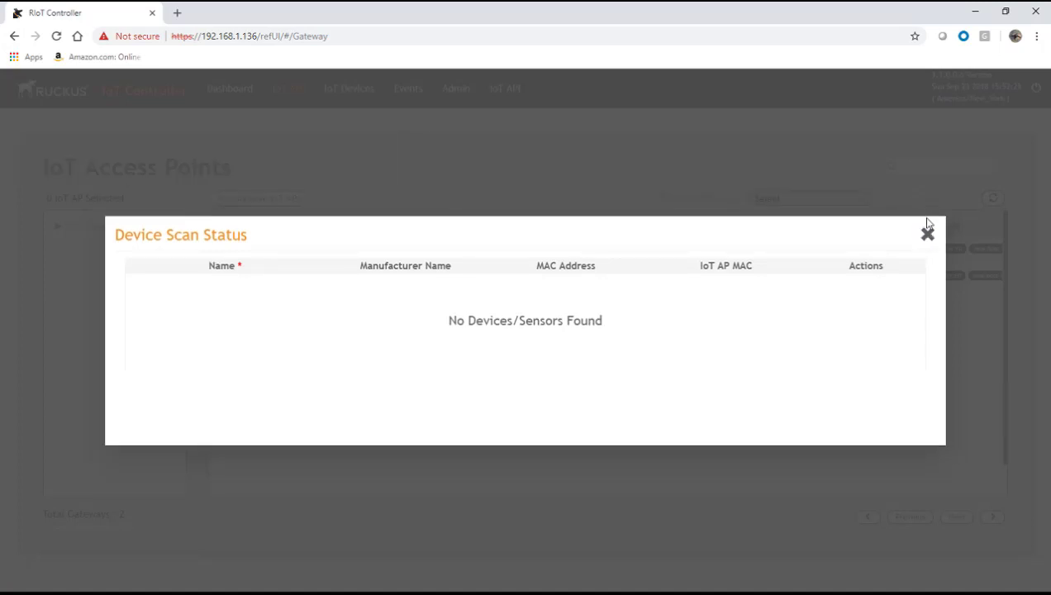
Step: Close the scan status window and list the IoT devices, showing Office Bulb and Office Lightstrip
left_click(927, 236)
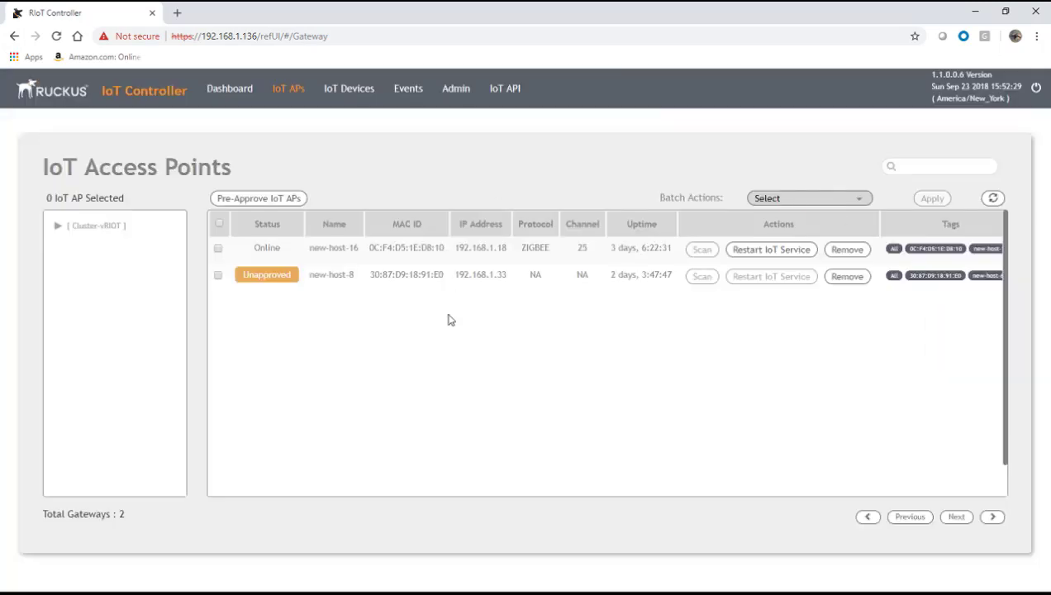
left_click(349, 91)
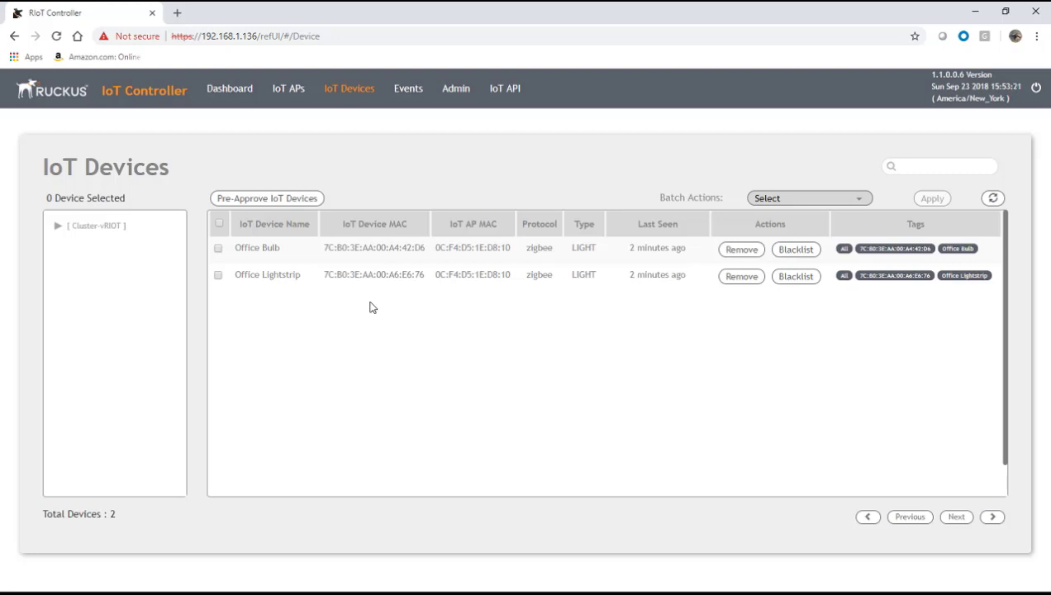
Step: Toggle Office Bulb's power off and back on, then set its brightness to 150
left_click(379, 248)
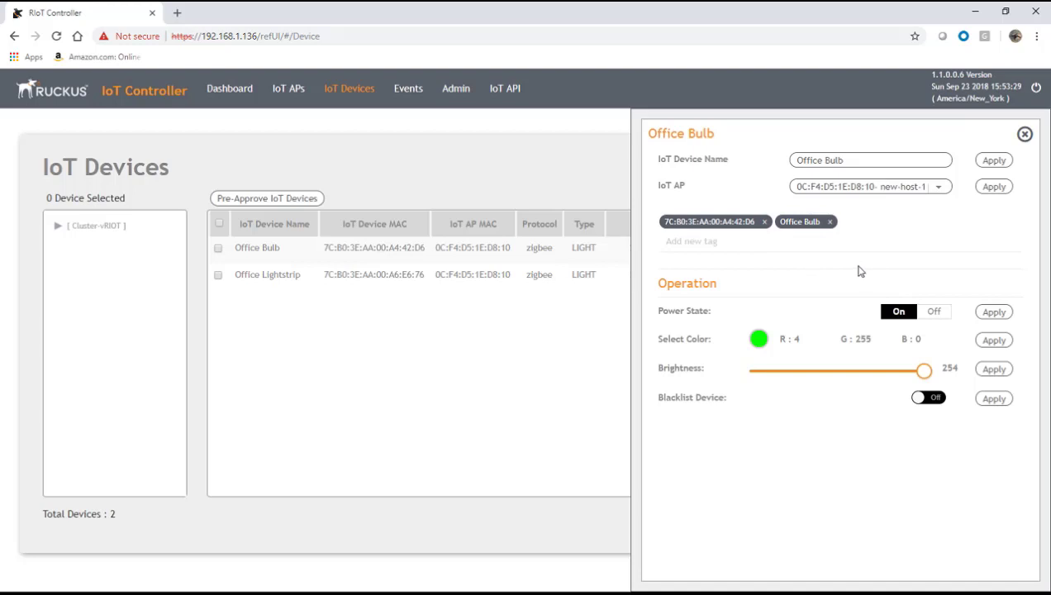
left_click(932, 312)
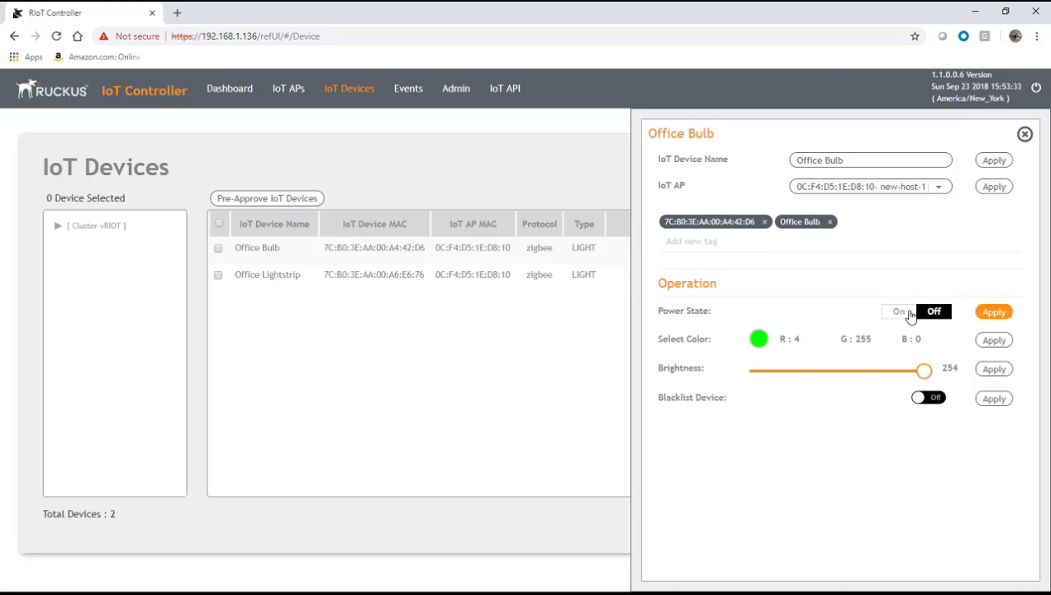
left_click(994, 312)
left_click(899, 313)
left_click_drag(924, 373, 840, 375)
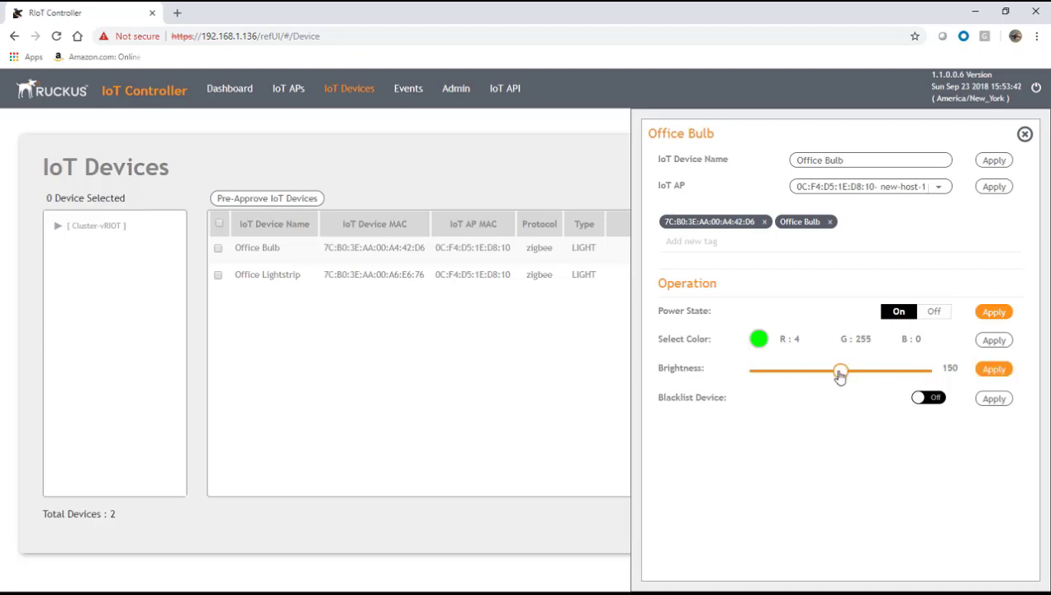
left_click(994, 369)
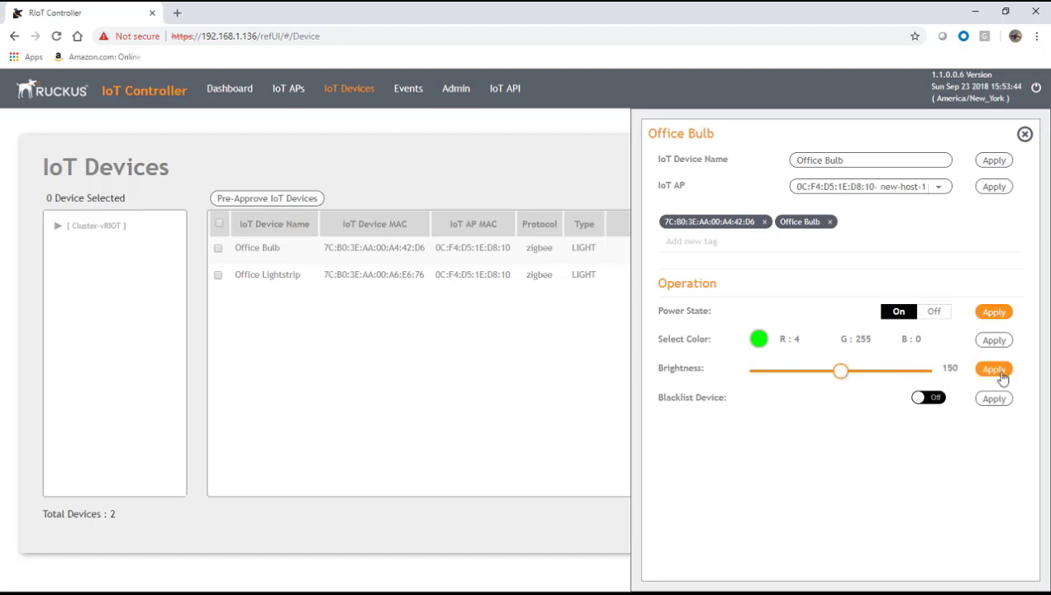
Step: Colour the bulb yellow, then change it to red (R 208, G 2, B 27)
left_click(758, 339)
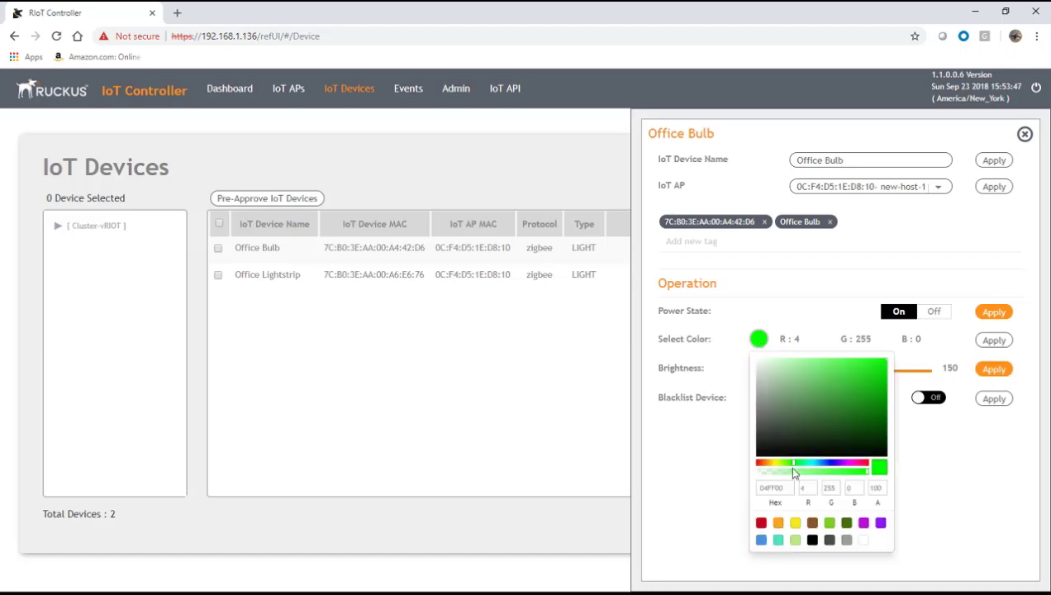
left_click(794, 523)
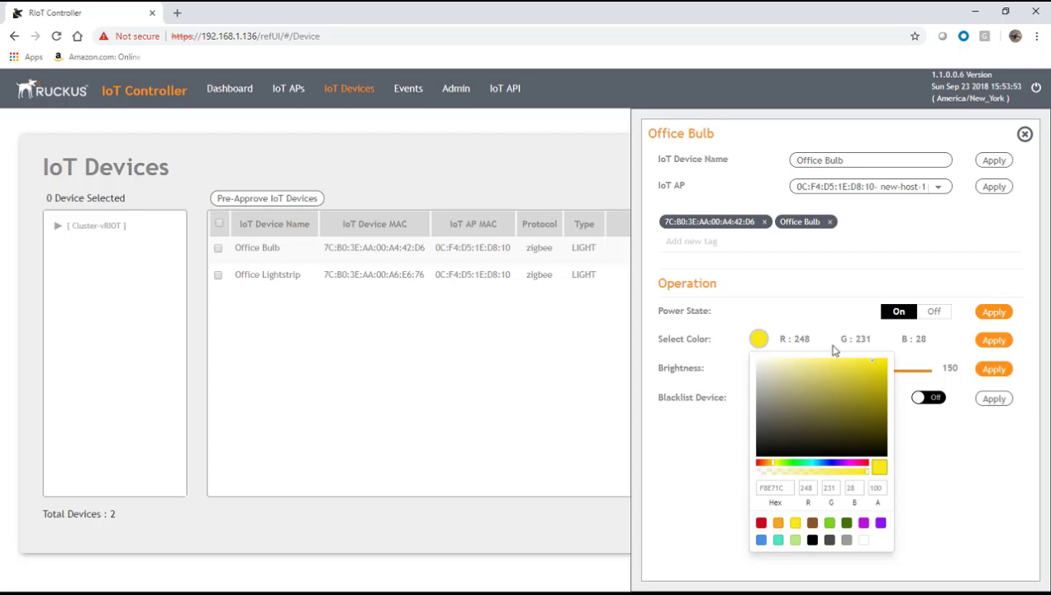
left_click(1008, 347)
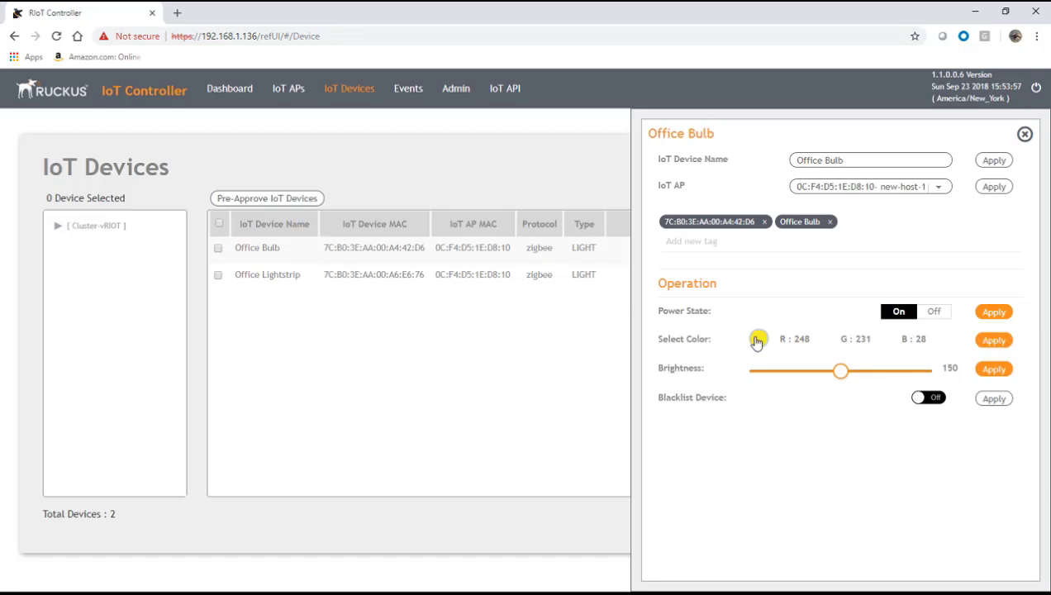
left_click(756, 339)
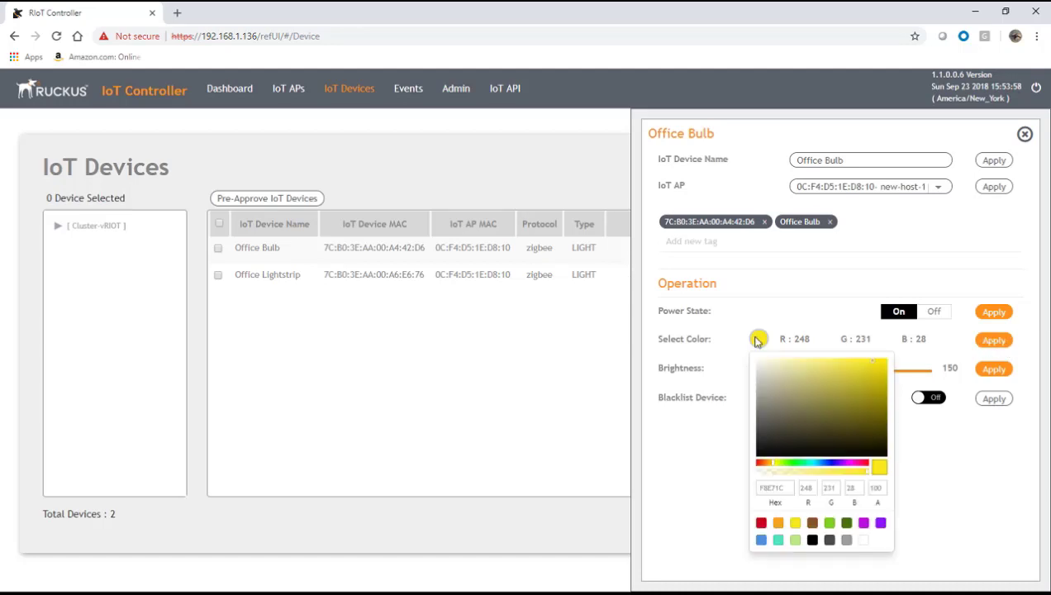
left_click(763, 522)
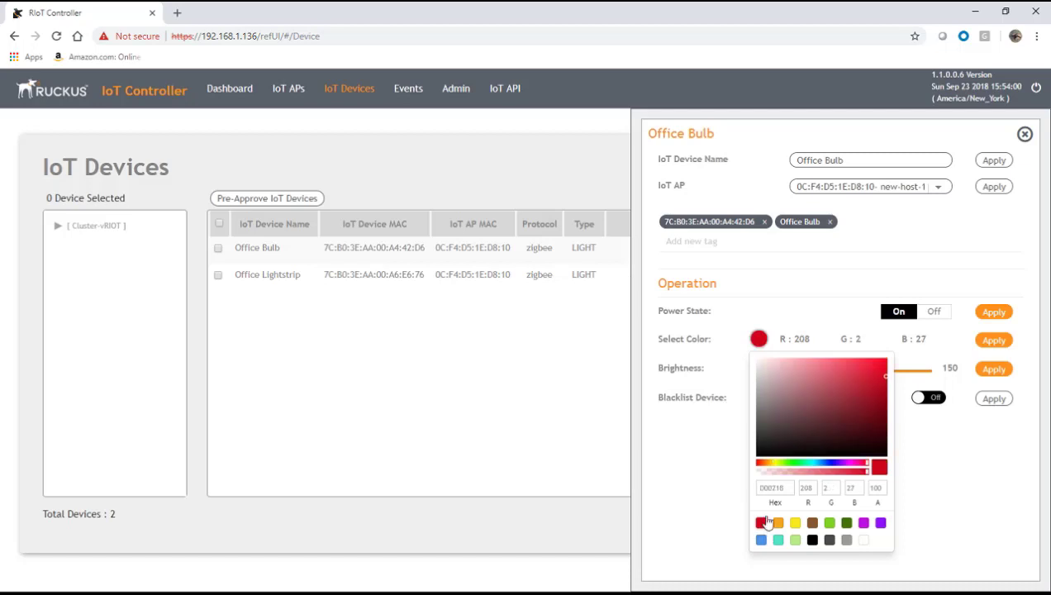
left_click(994, 342)
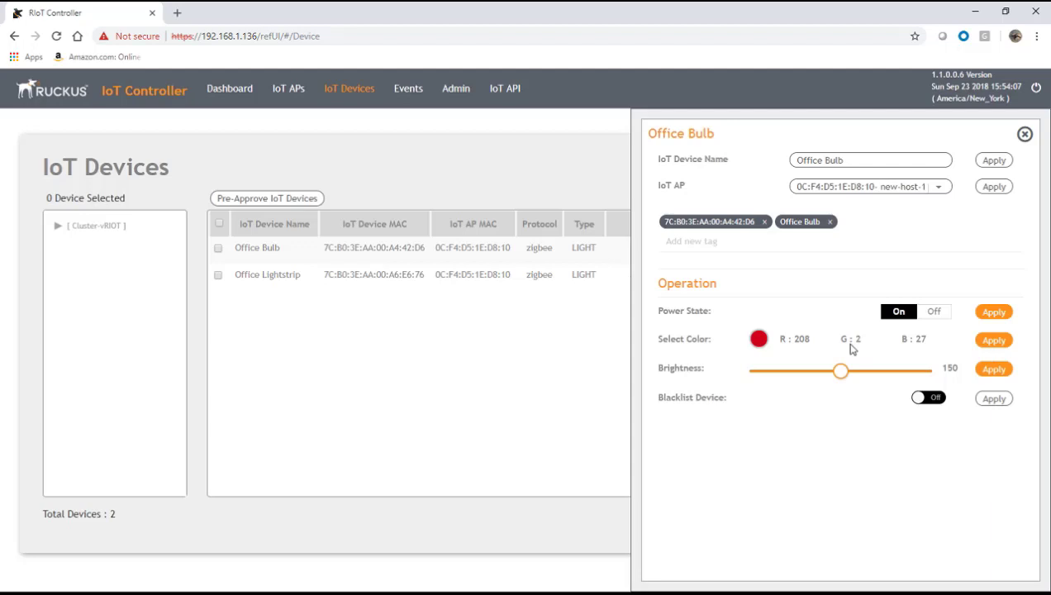
left_click(1025, 135)
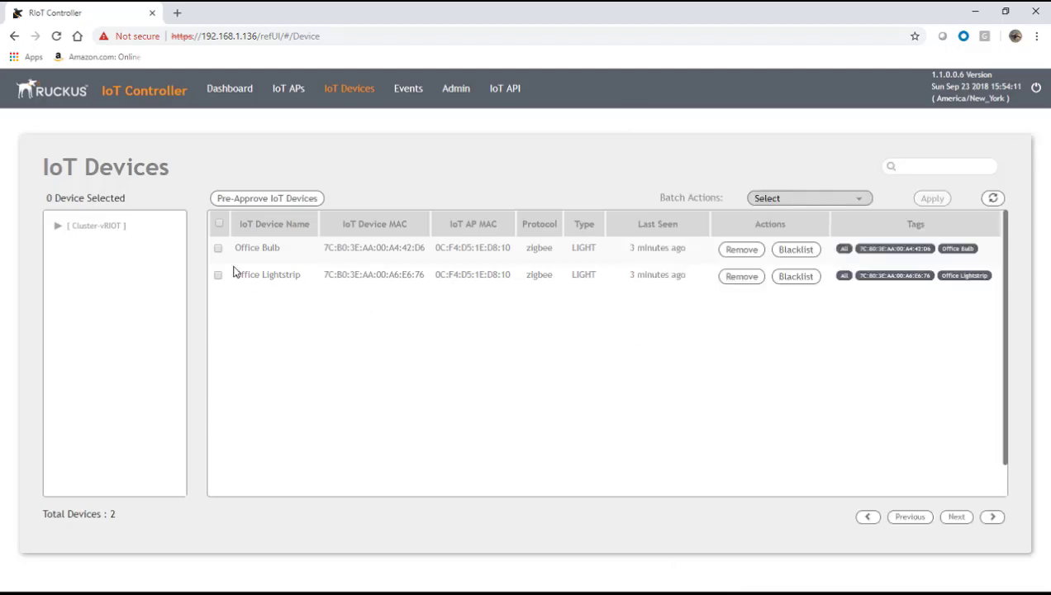
left_click(264, 277)
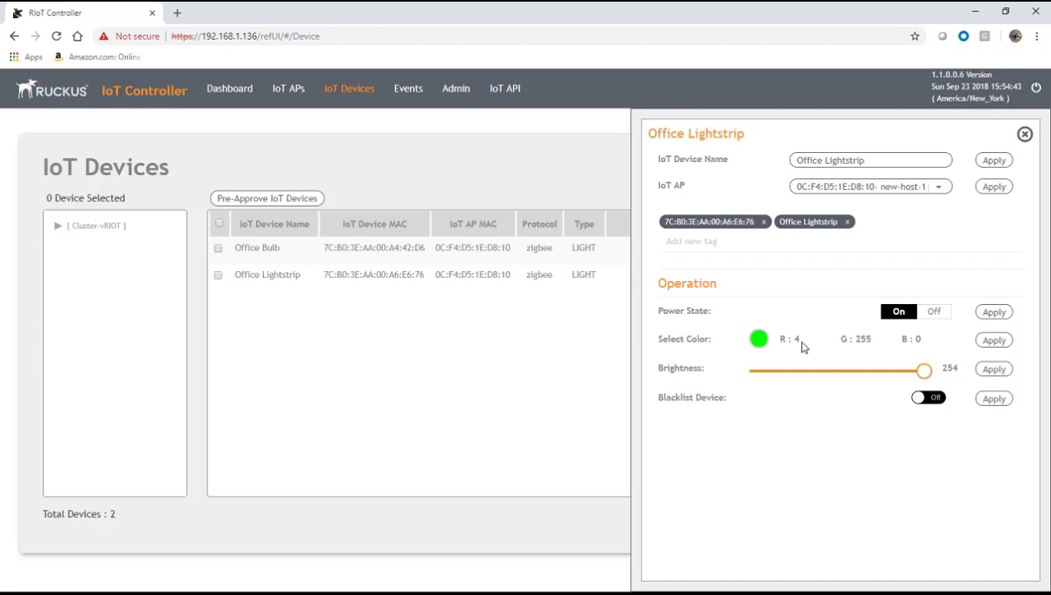
left_click(1024, 135)
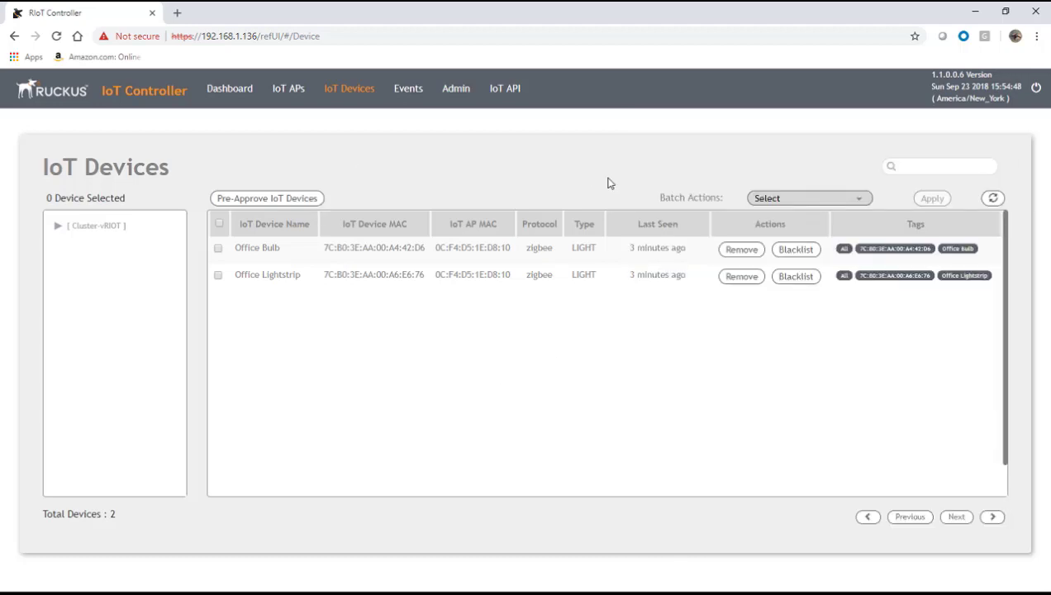